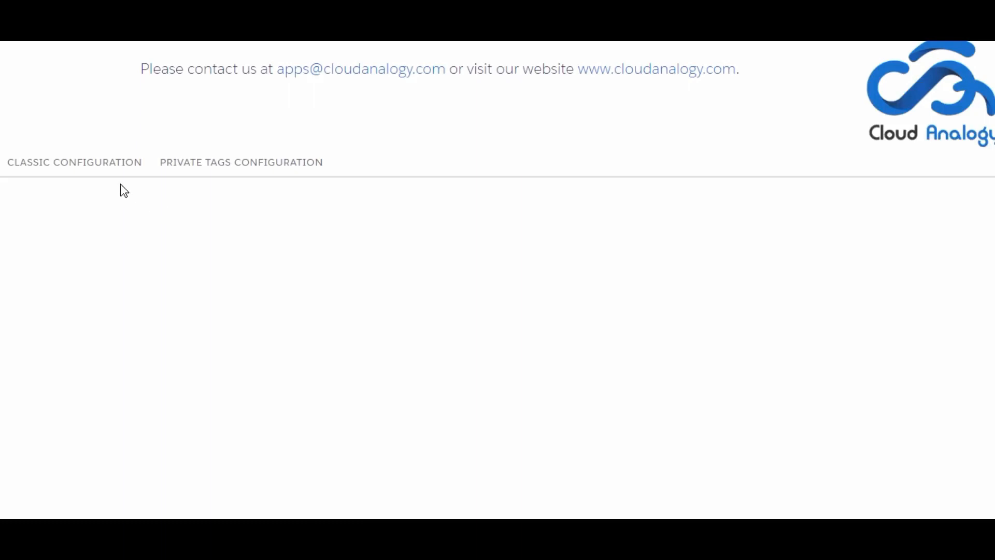
# Step: Enable PinTags for the Contact object in the classic configuration
pyautogui.click(105, 174)
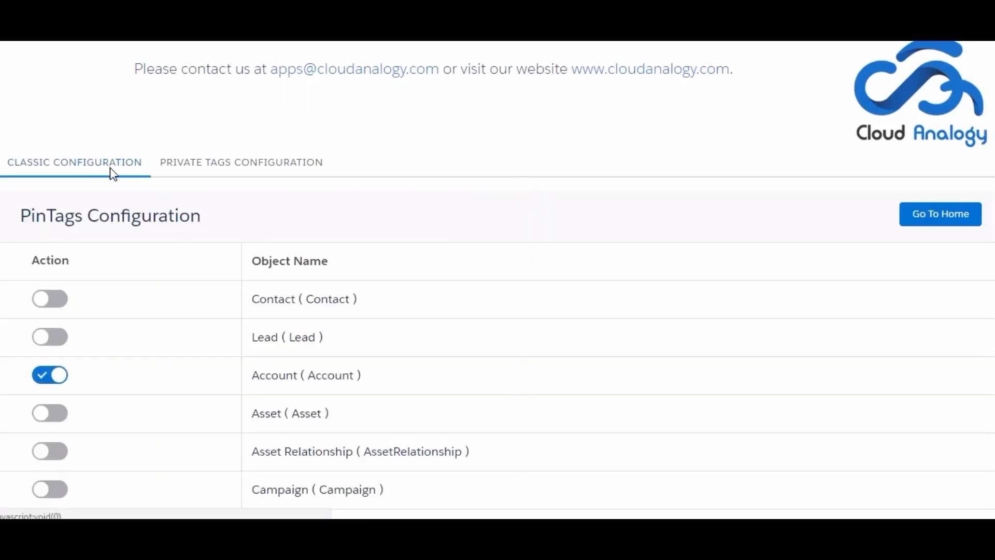
pyautogui.scroll(-8, 210, 280)
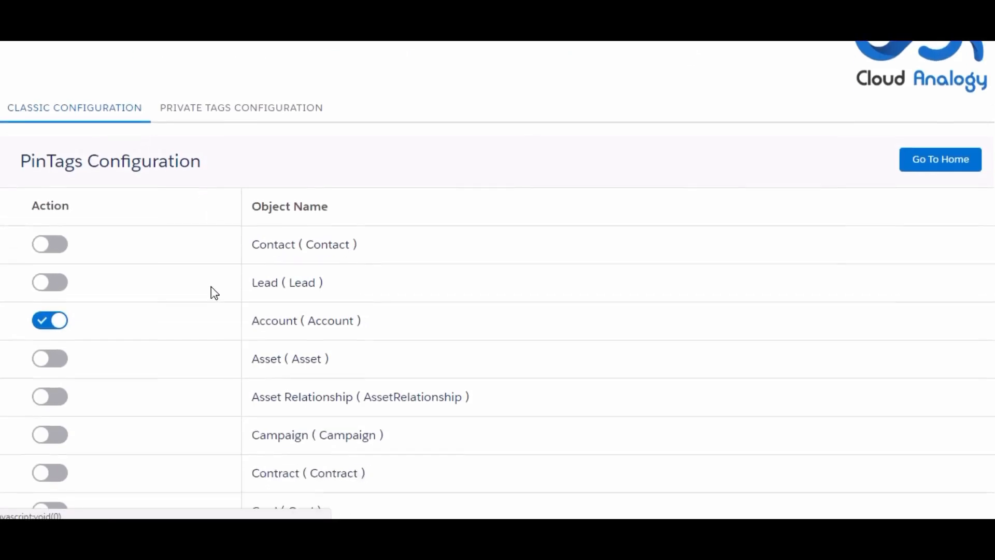
pyautogui.scroll(8, 204, 380)
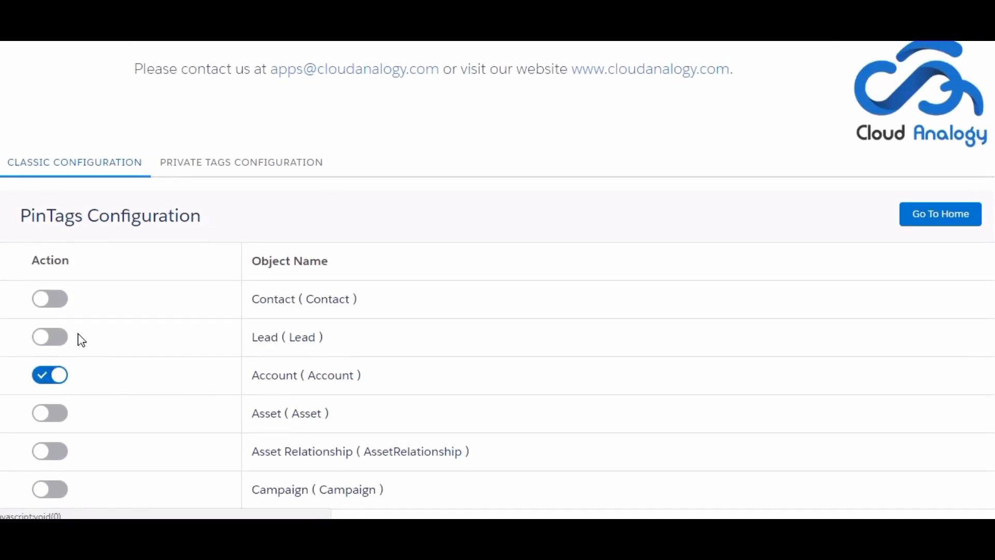
pyautogui.click(60, 300)
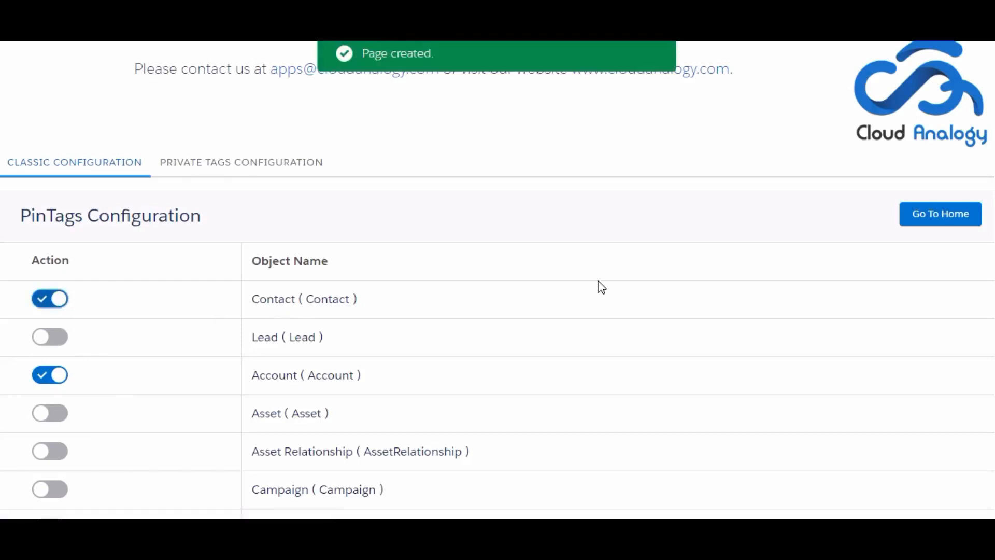
# Step: Return to the Salesforce home page, open the existing contact record and open its page layout for editing
pyautogui.click(922, 209)
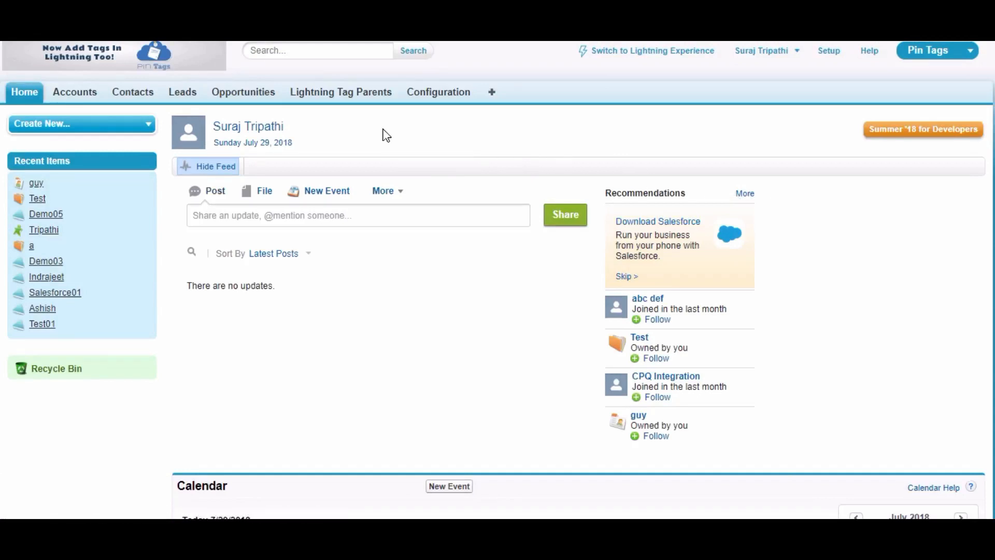
pyautogui.click(145, 98)
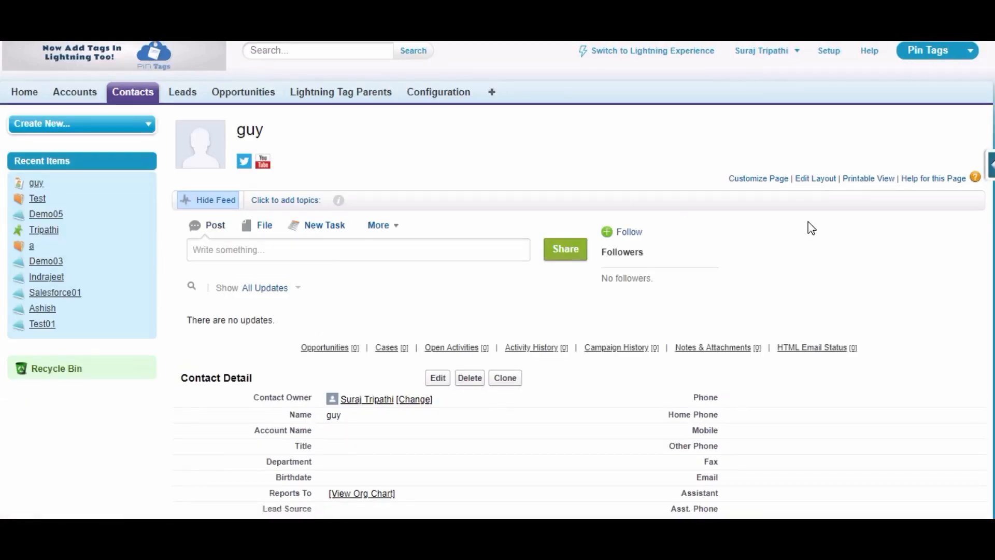
pyautogui.click(817, 180)
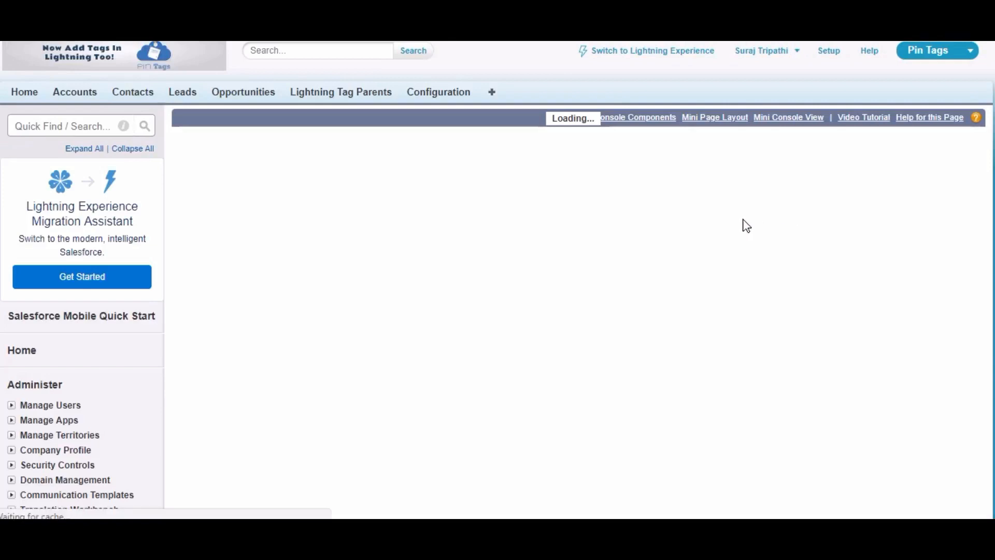
# Step: Add the Visualforce pages PT_Contact_1, PT_Contact_2 and PT_Contact_3 to New Section of the Contact Layout and save the layout
pyautogui.scroll(-2, 223, 223)
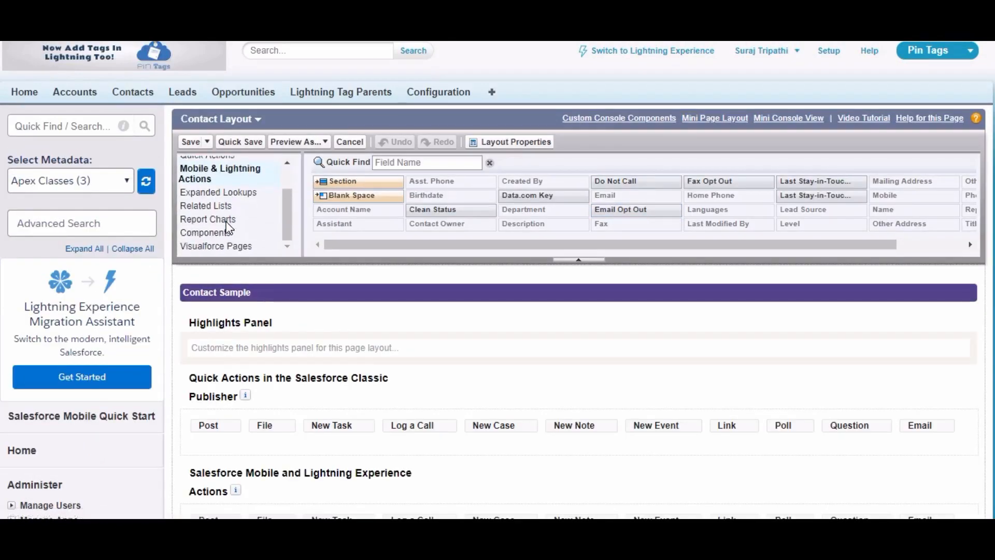
pyautogui.click(246, 247)
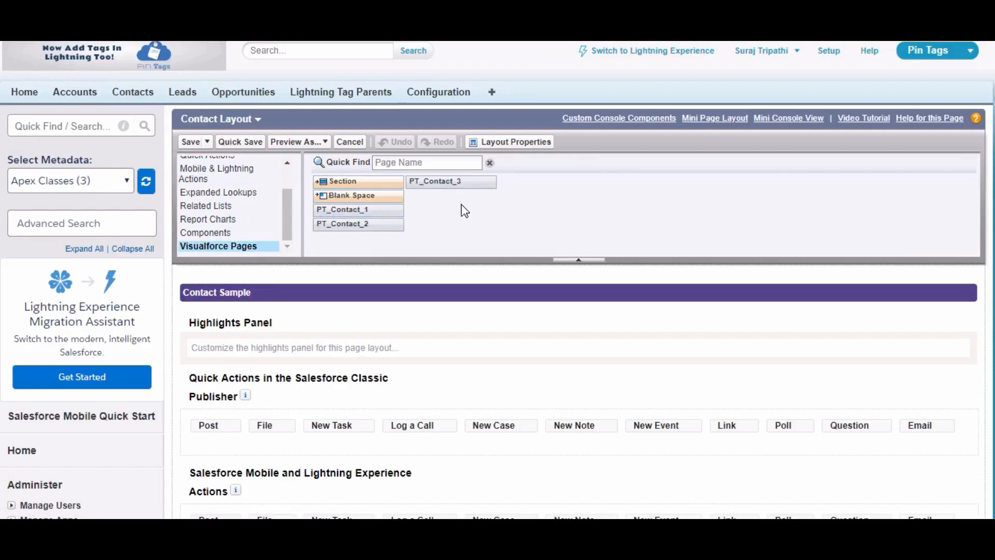
pyautogui.scroll(-2, 464, 236)
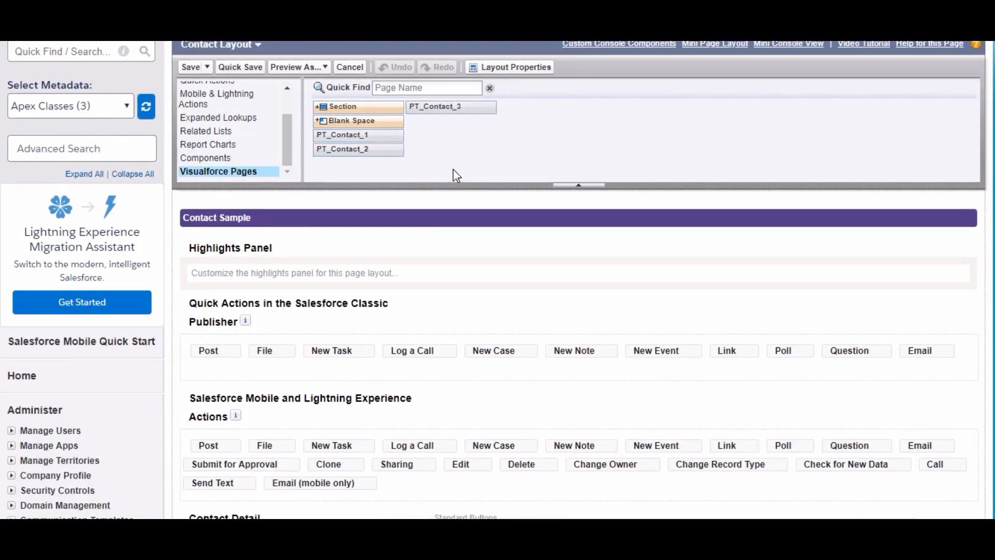
pyautogui.scroll(-15, 441, 214)
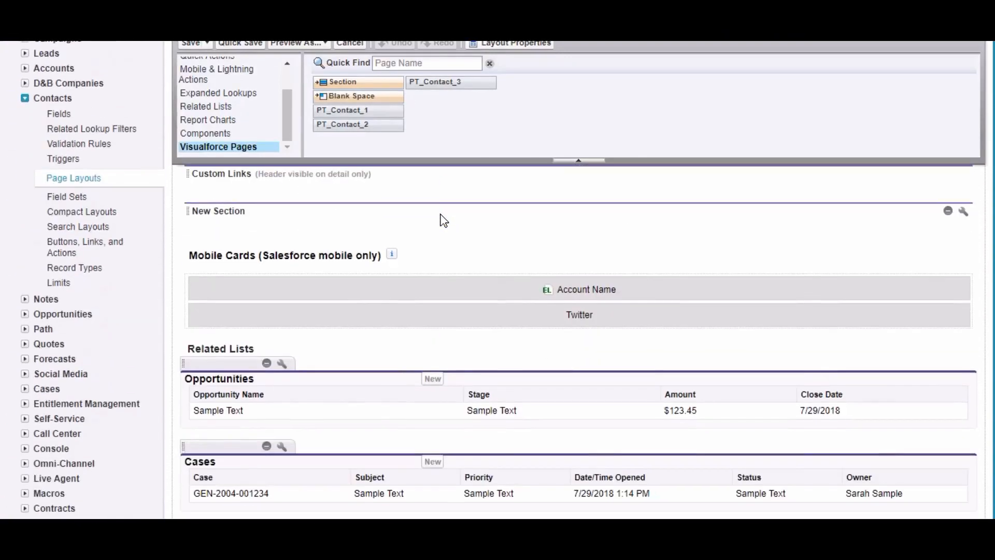
pyautogui.scroll(3, 434, 236)
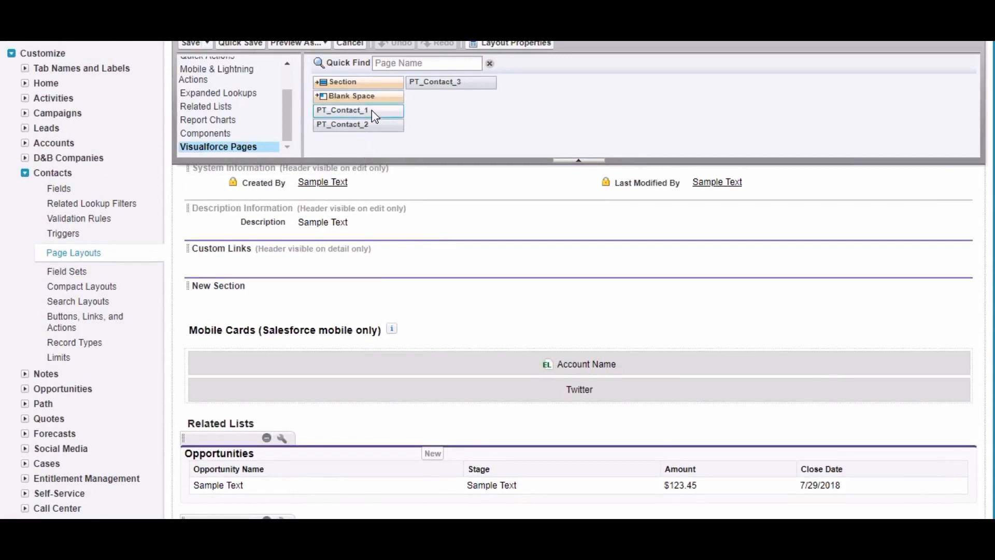
pyautogui.moveTo(372, 109); pyautogui.dragTo(303, 289)
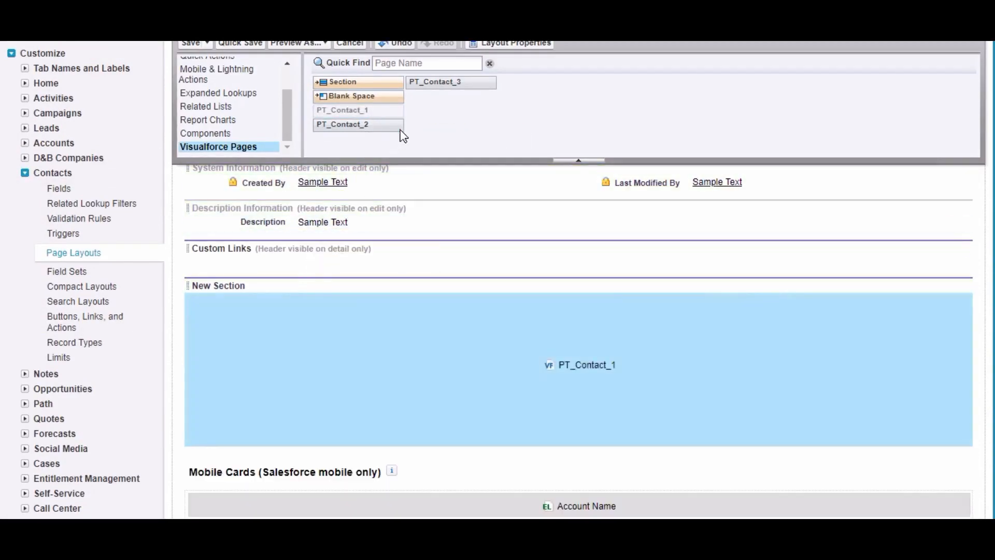
pyautogui.moveTo(389, 129); pyautogui.dragTo(403, 447)
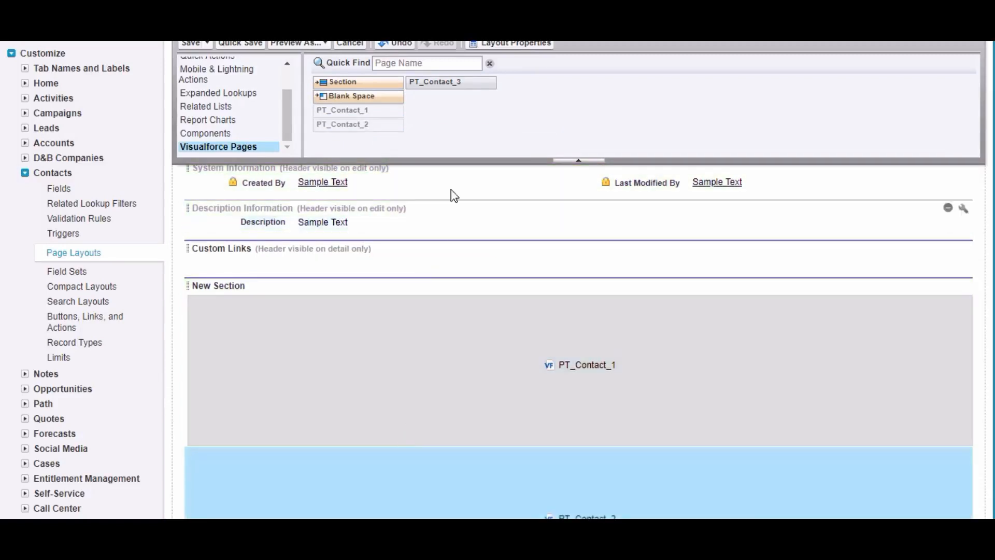
pyautogui.moveTo(476, 88); pyautogui.dragTo(546, 366)
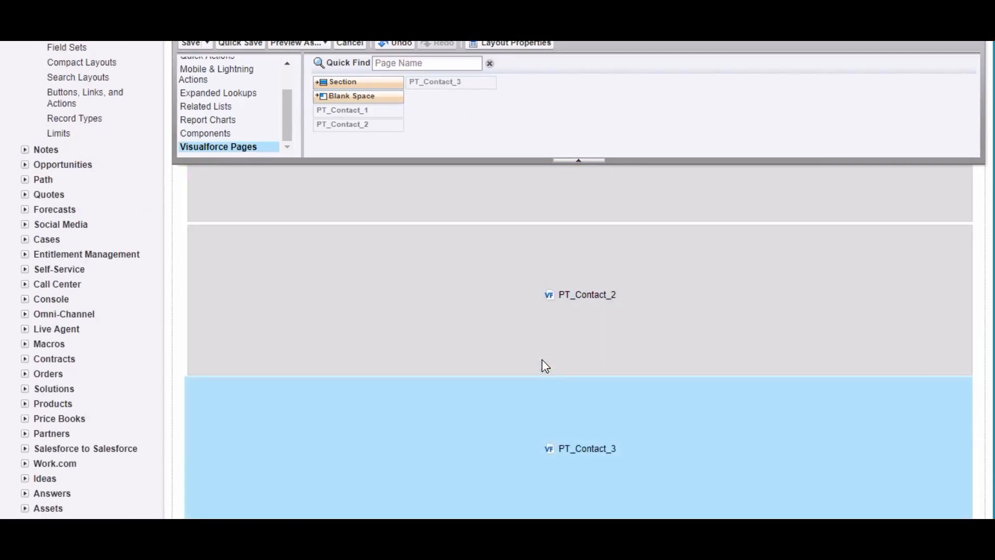
pyautogui.click(190, 45)
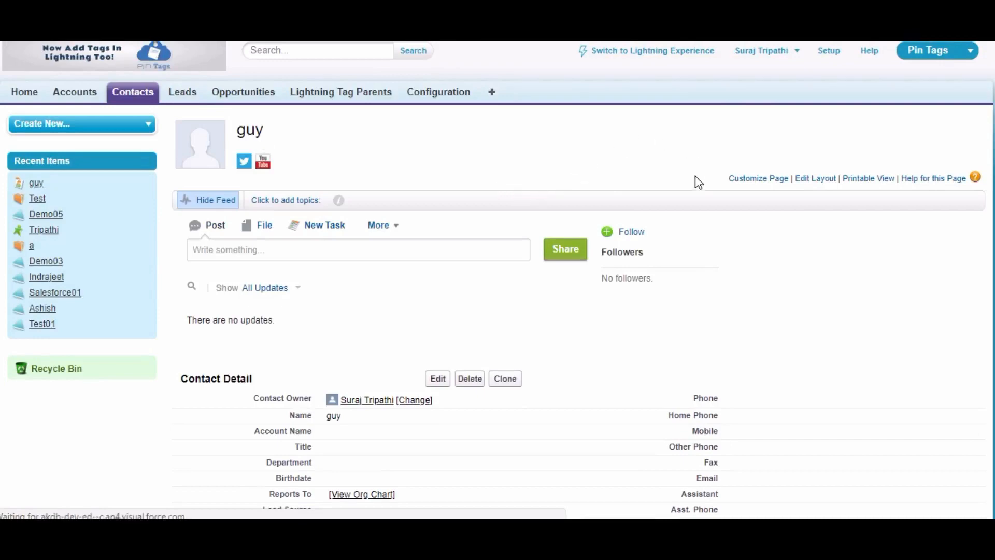
# Step: Create the new tag "Tag for Contact" on the contact record using the New Tags component in New Section
pyautogui.scroll(-10, 726, 271)
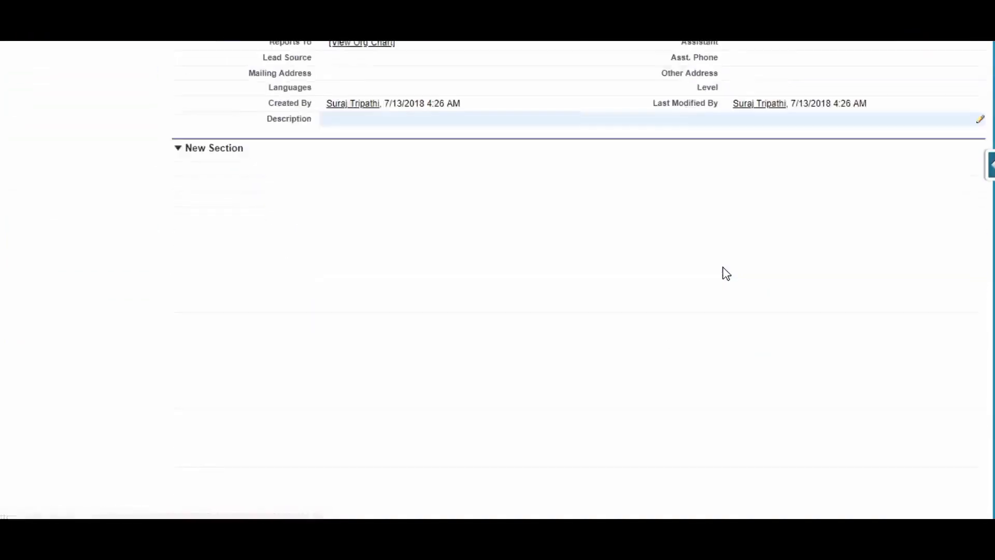
pyautogui.scroll(3, 725, 274)
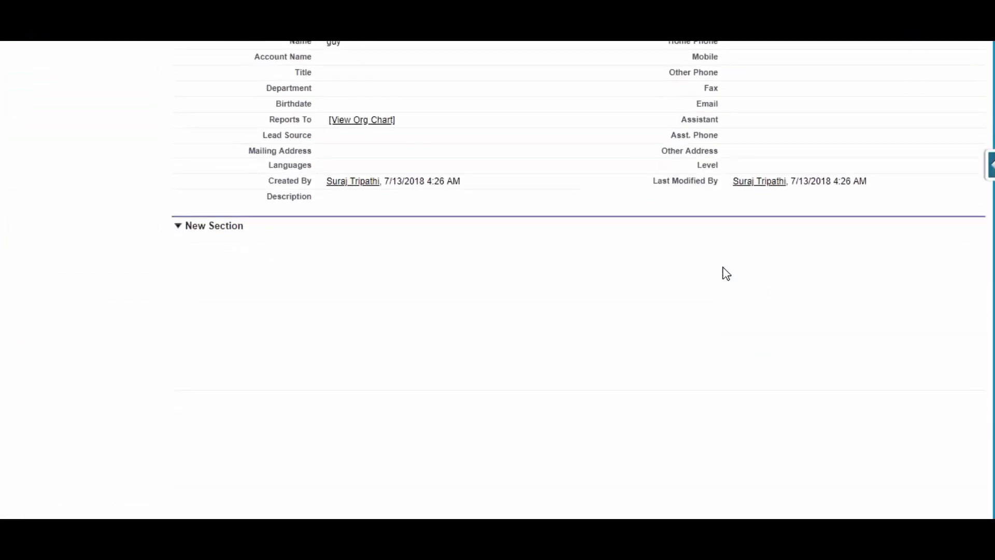
pyautogui.scroll(-1, 576, 334)
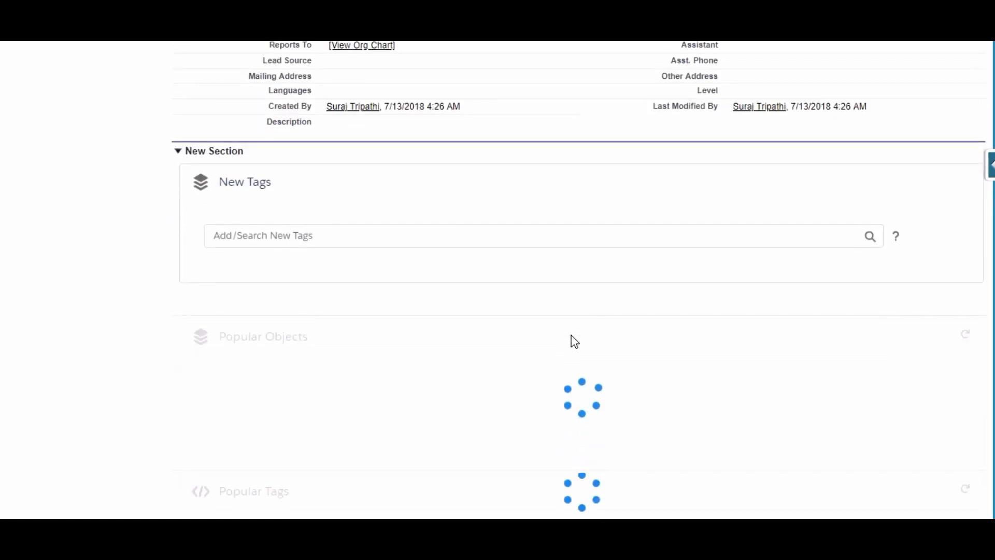
pyautogui.scroll(-3, 507, 282)
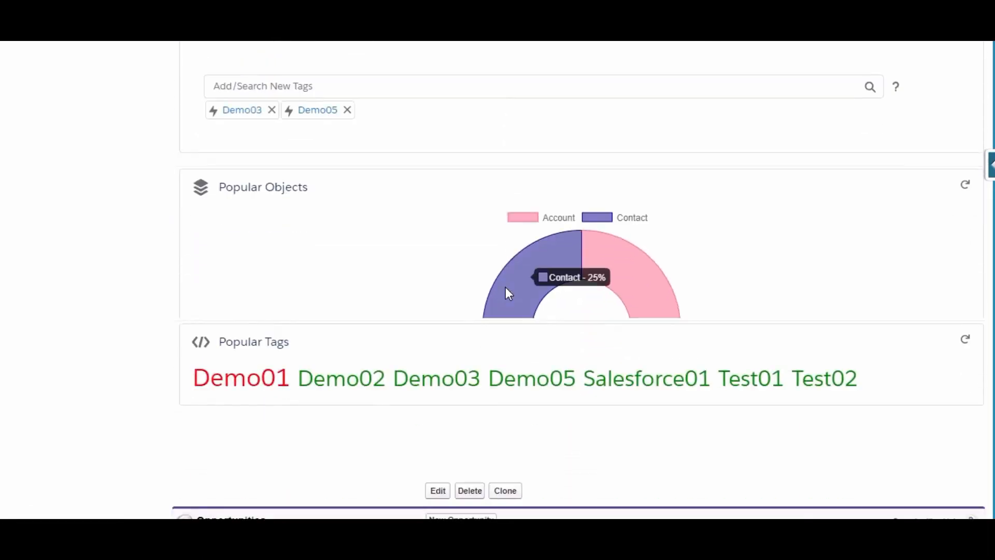
pyautogui.scroll(1, 289, 189)
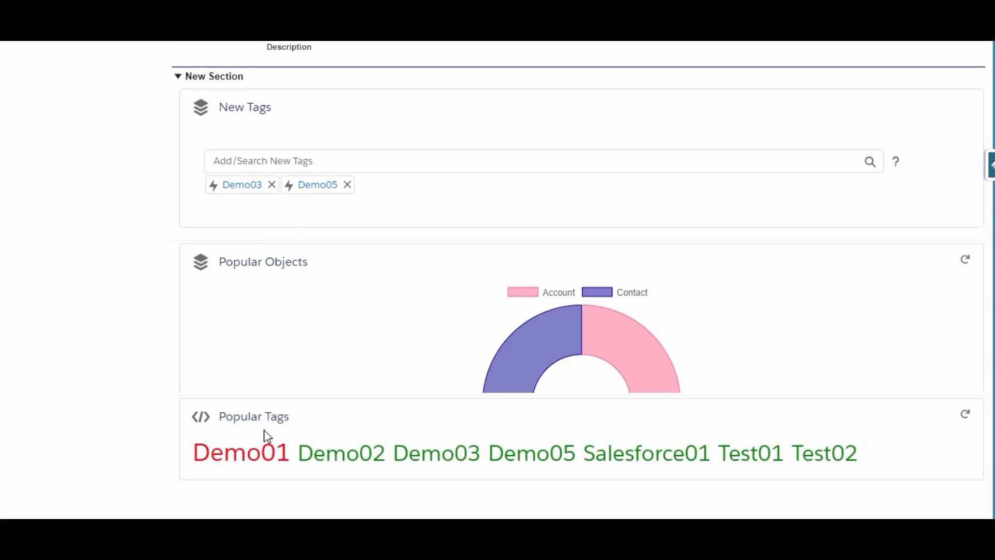
pyautogui.moveTo(347, 446)
pyautogui.click(366, 161)
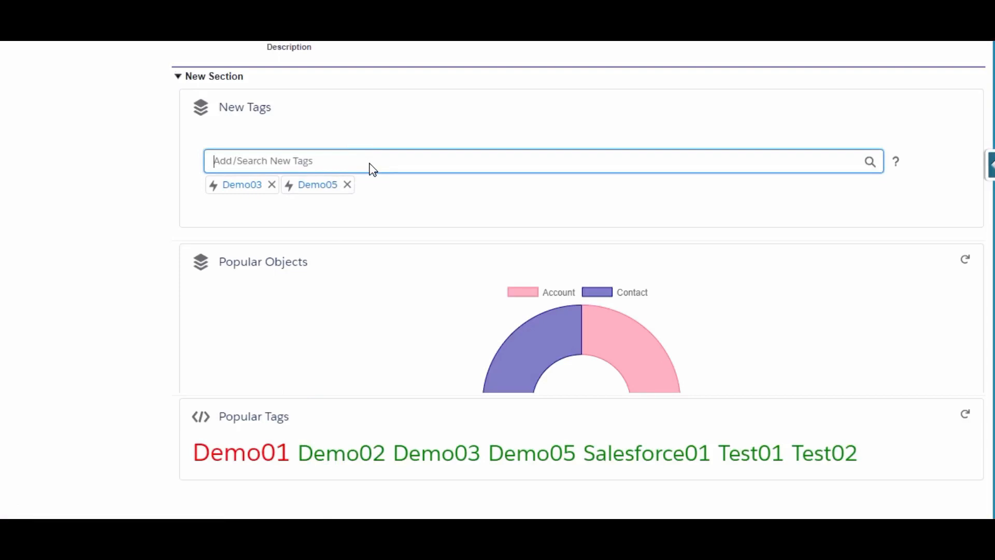
pyautogui.write('Tag ')
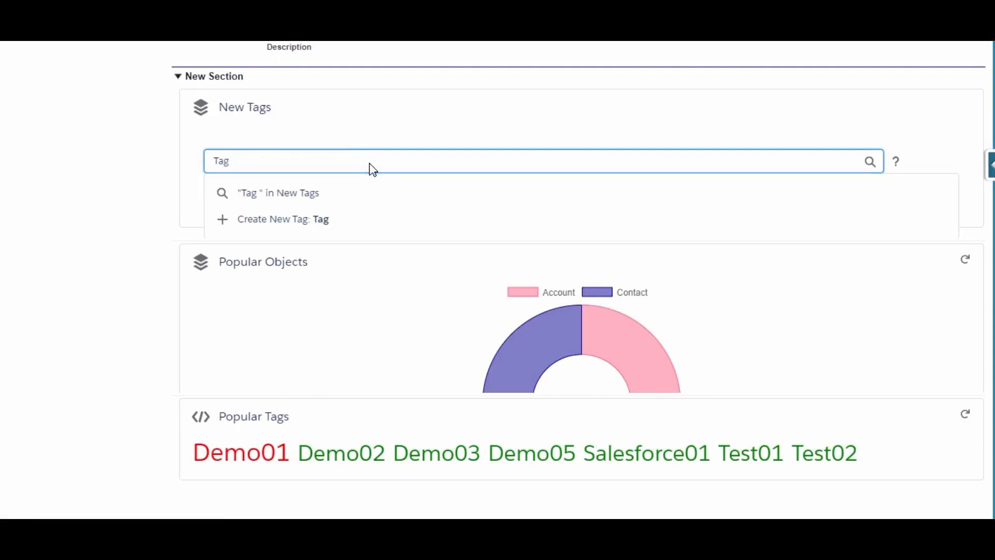
pyautogui.write('for Con')
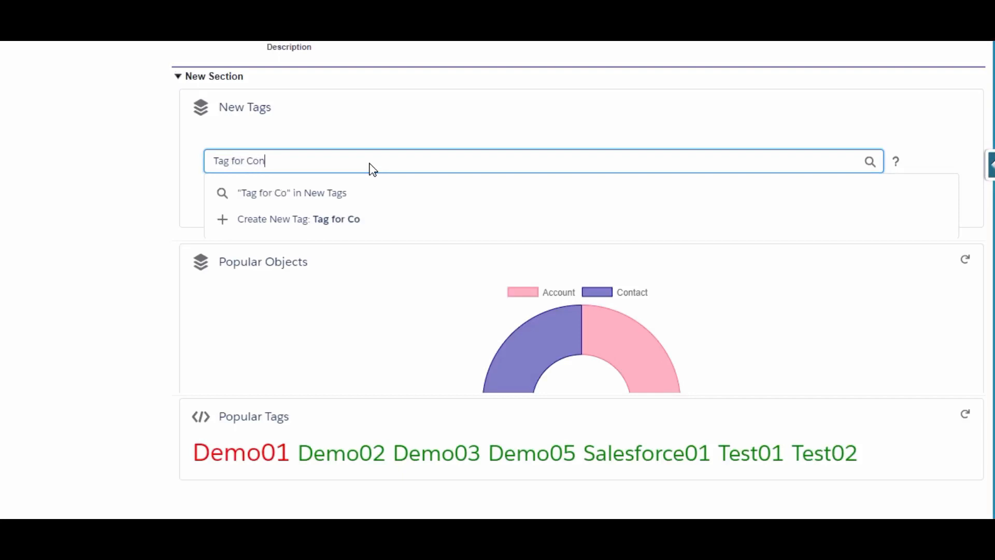
pyautogui.write('tact')
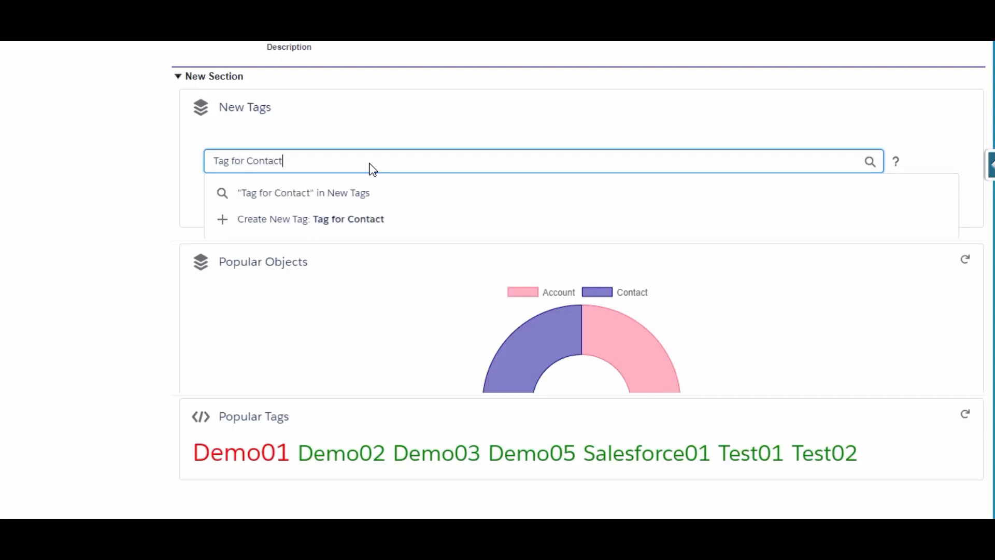
pyautogui.click(351, 228)
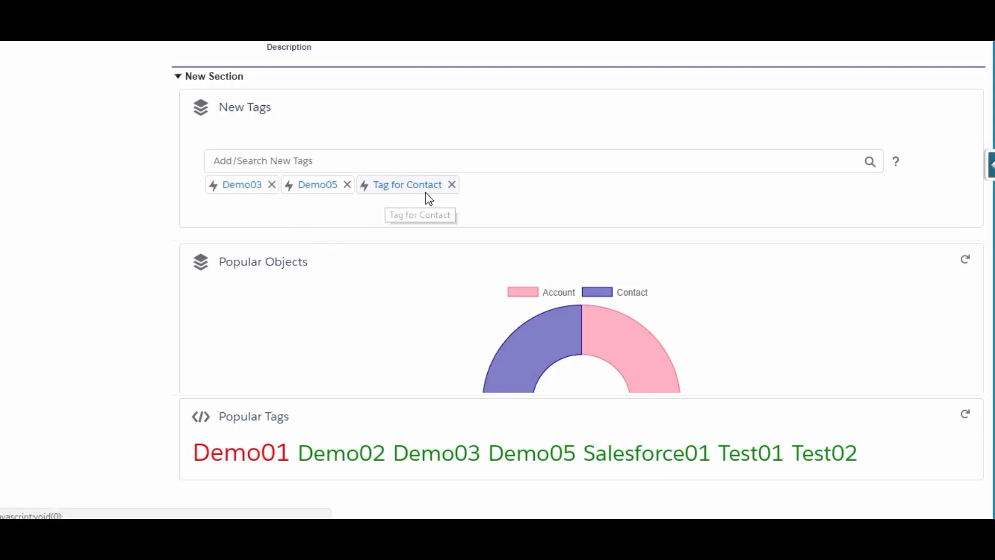
# Step: Refresh the Popular Tags component on the contact record and check it for the newly created tag
pyautogui.click(964, 415)
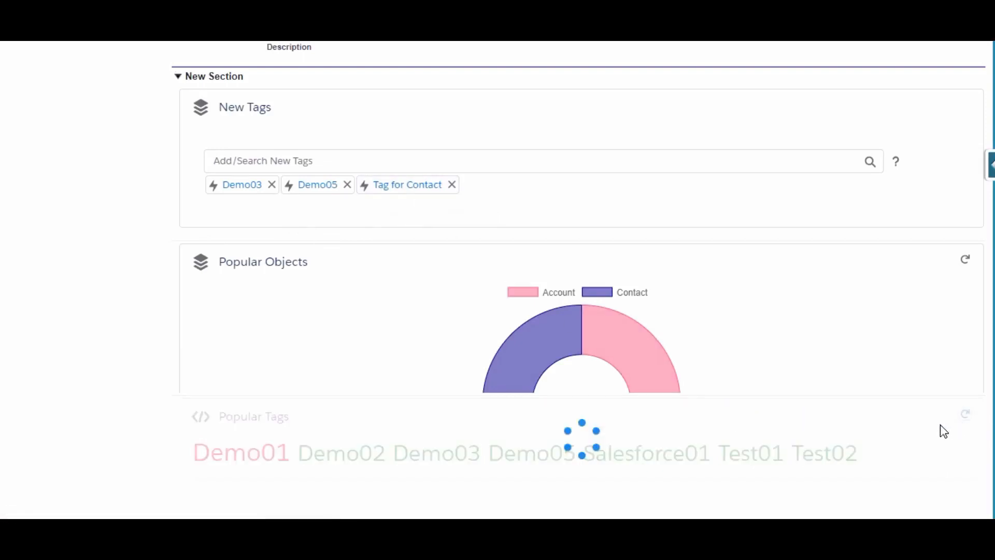
pyautogui.scroll(-2, 831, 426)
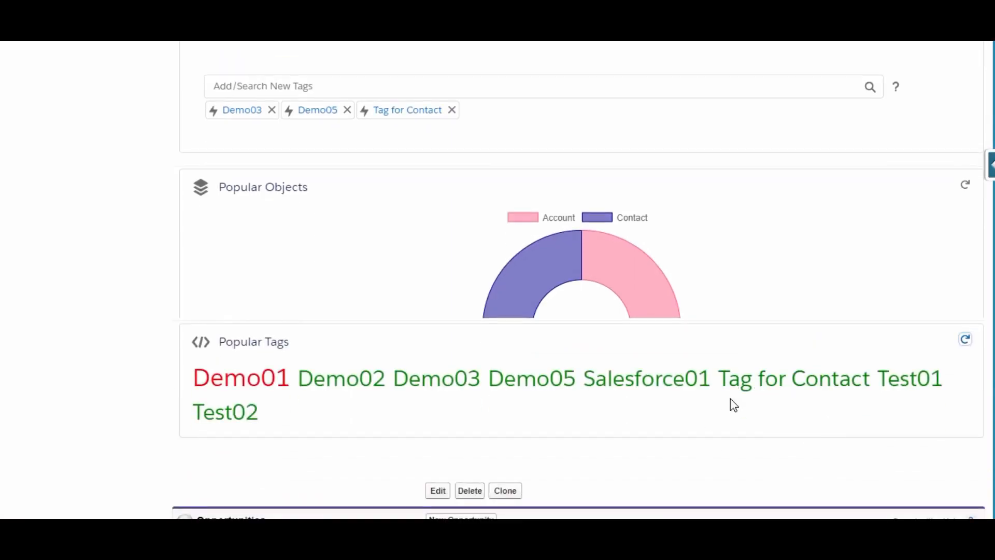
pyautogui.moveTo(823, 390)
# Step: Save the private tags configuration with Is Private enabled and dismiss the confirmation
pyautogui.scroll(6, 98, 217)
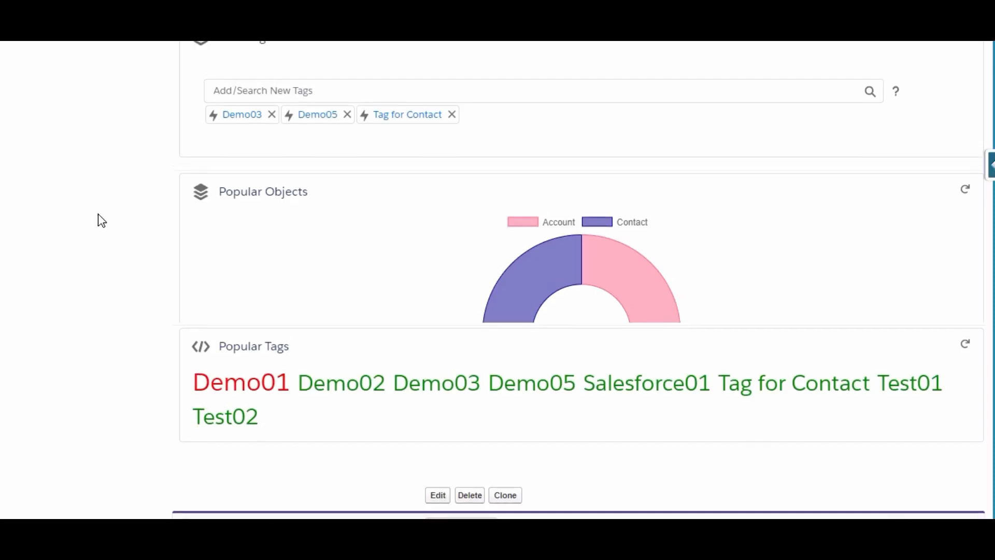
pyautogui.scroll(6, 98, 213)
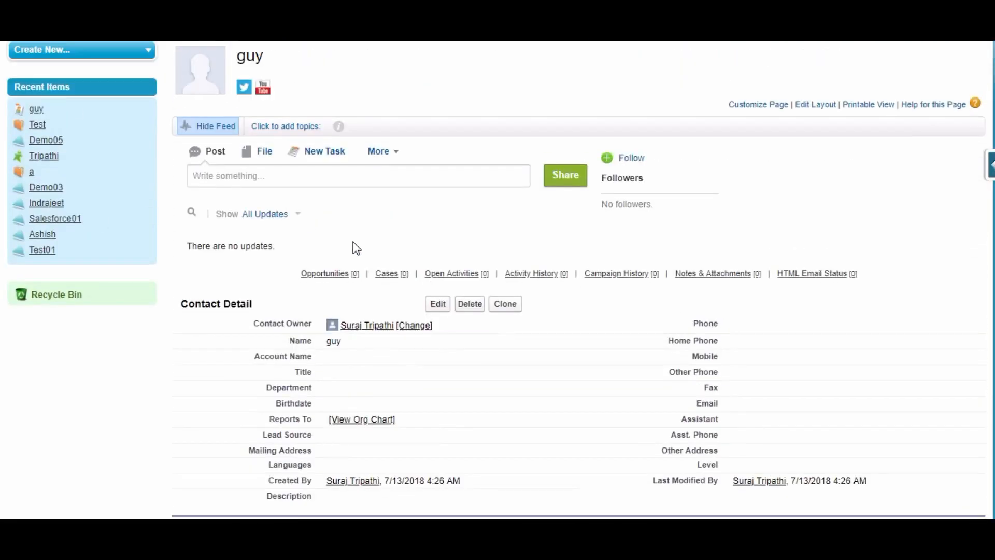
pyautogui.scroll(2, 356, 249)
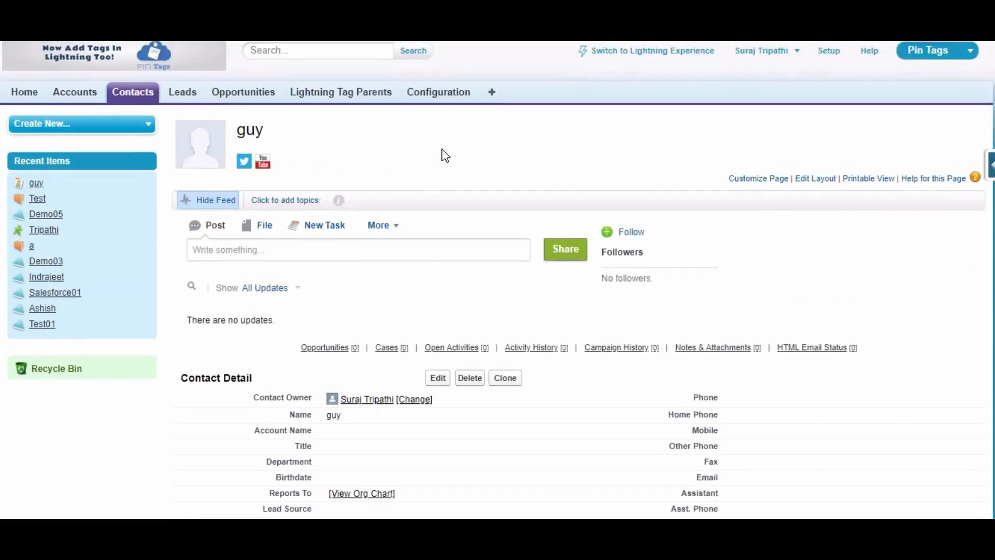
pyautogui.click(432, 95)
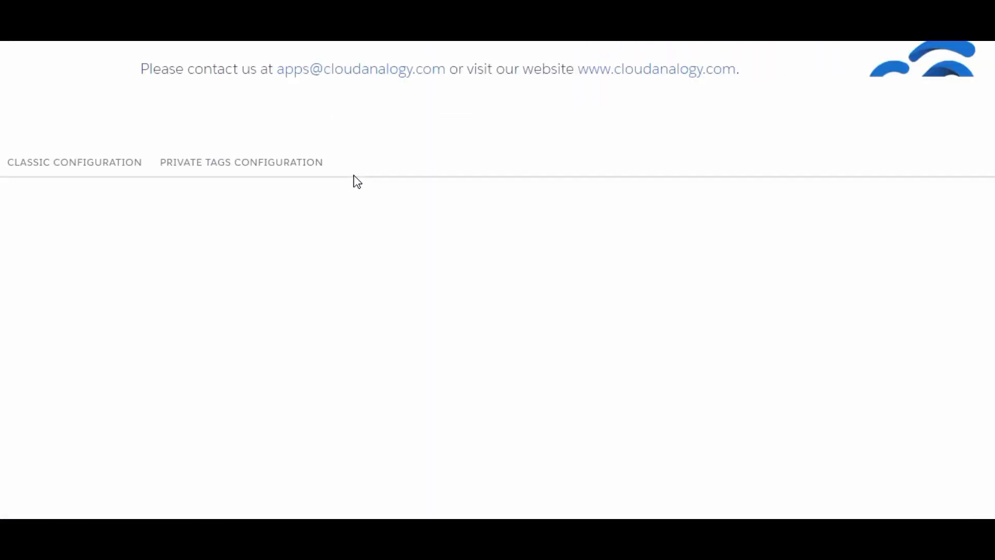
pyautogui.click(273, 165)
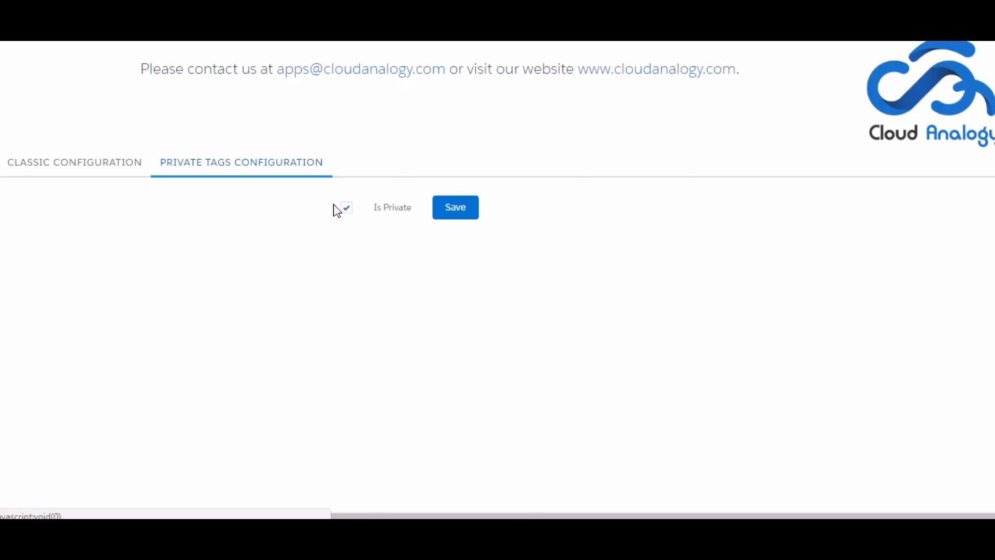
pyautogui.click(437, 218)
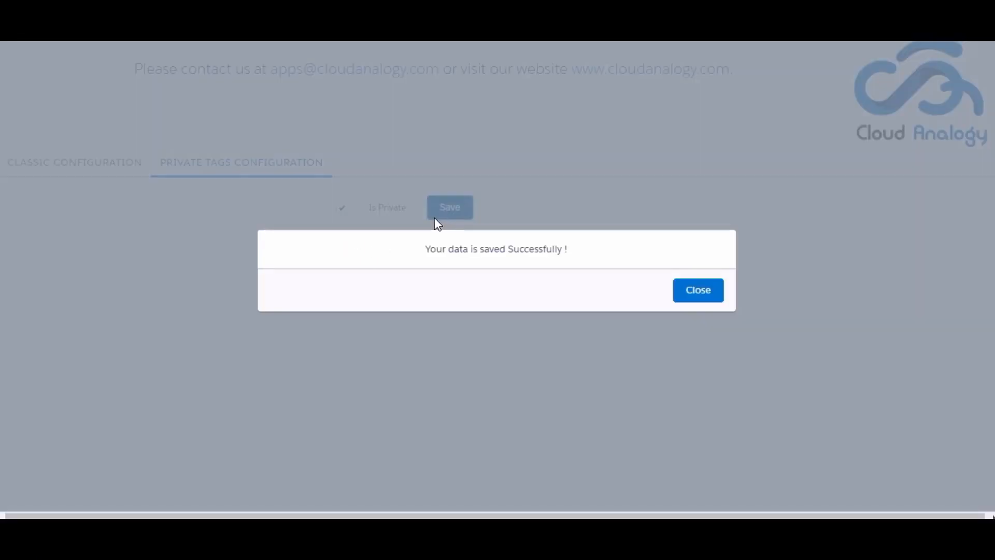
pyautogui.click(680, 290)
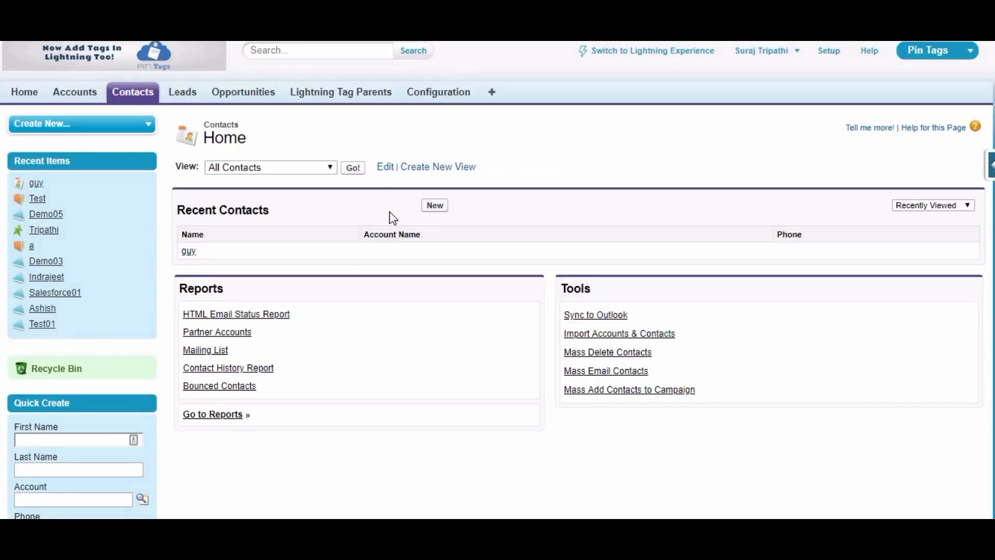
# Step: Open the contact record listed under Recent Contacts
pyautogui.click(188, 251)
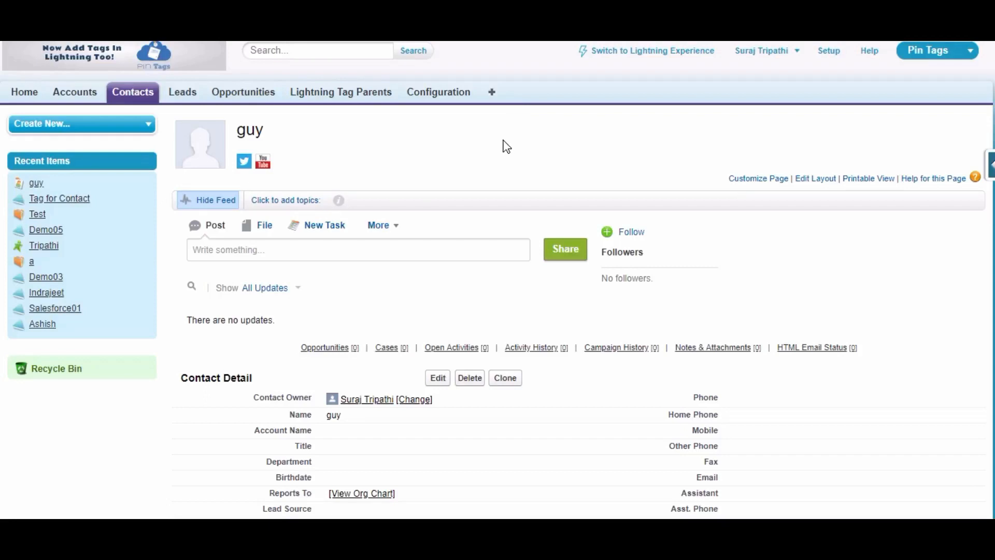
# Step: Open the Reports page from the list of all tabs and decline the offered tour
pyautogui.click(495, 95)
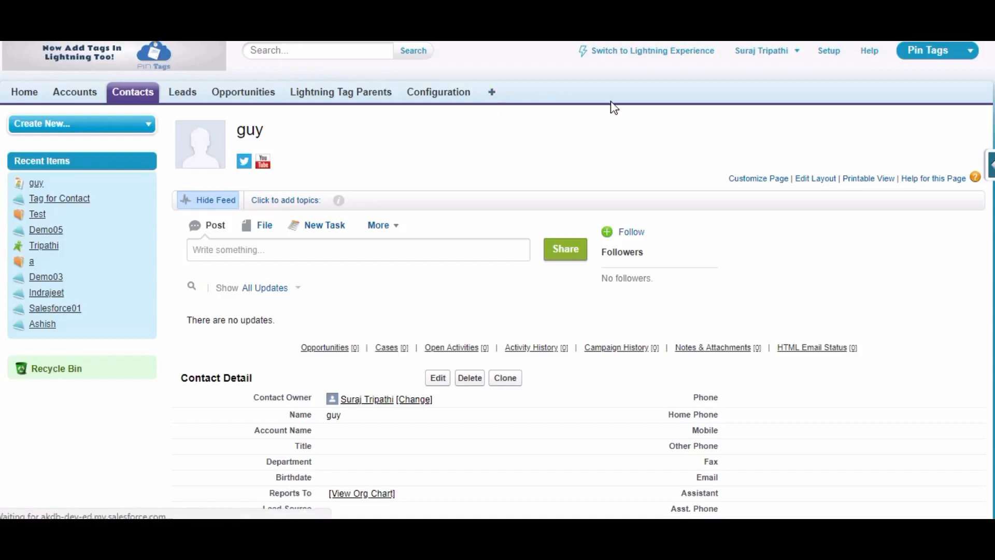
pyautogui.scroll(-6, 588, 168)
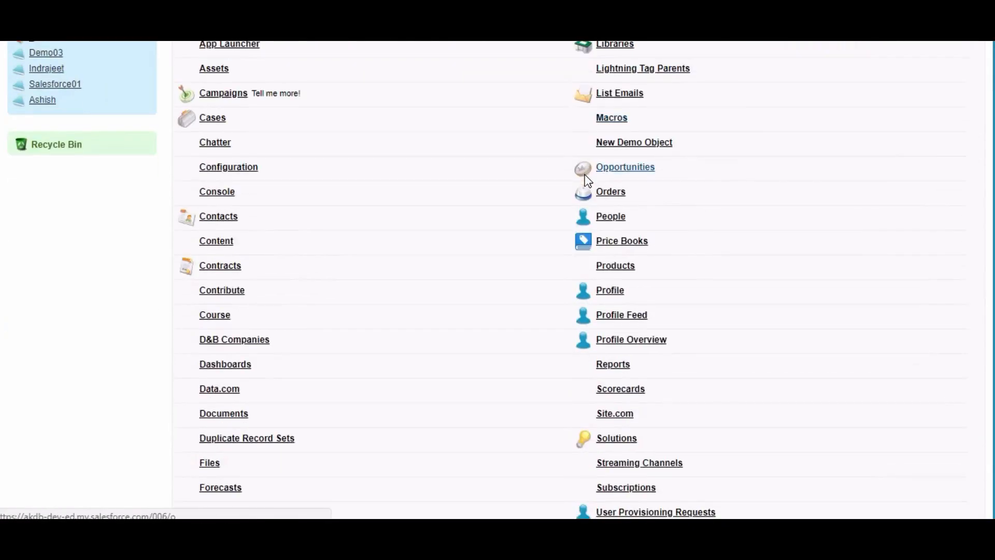
pyautogui.scroll(3, 701, 223)
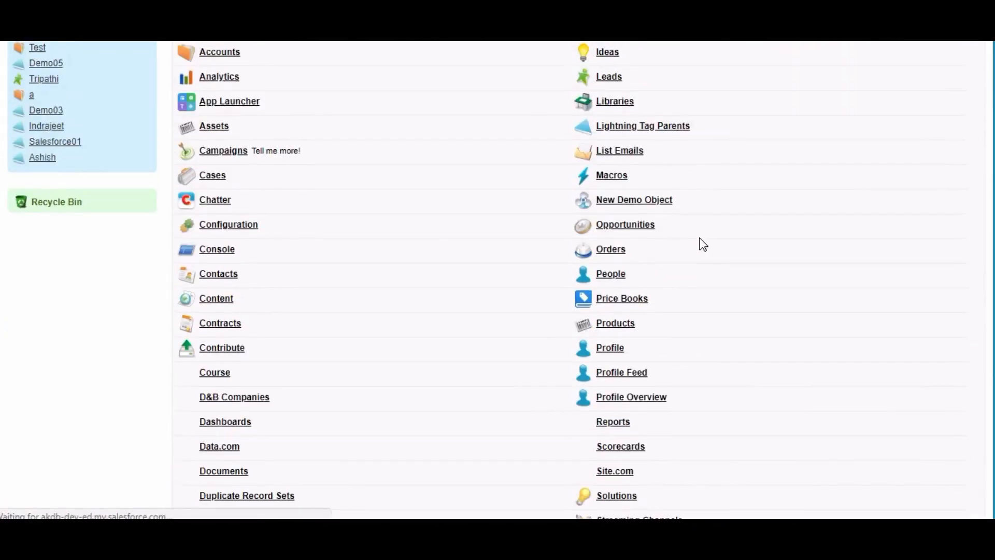
pyautogui.scroll(-2, 702, 242)
pyautogui.scroll(2, 700, 249)
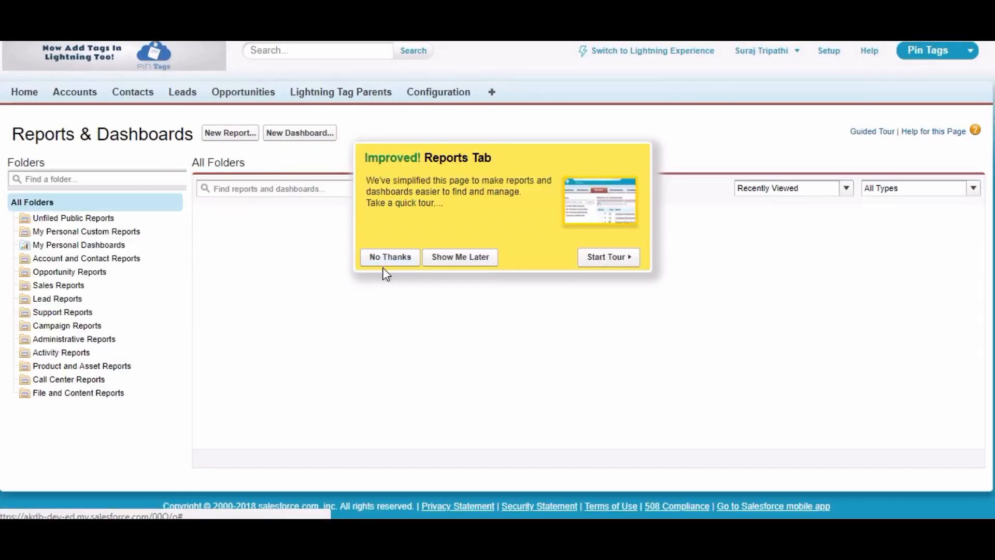
pyautogui.click(387, 261)
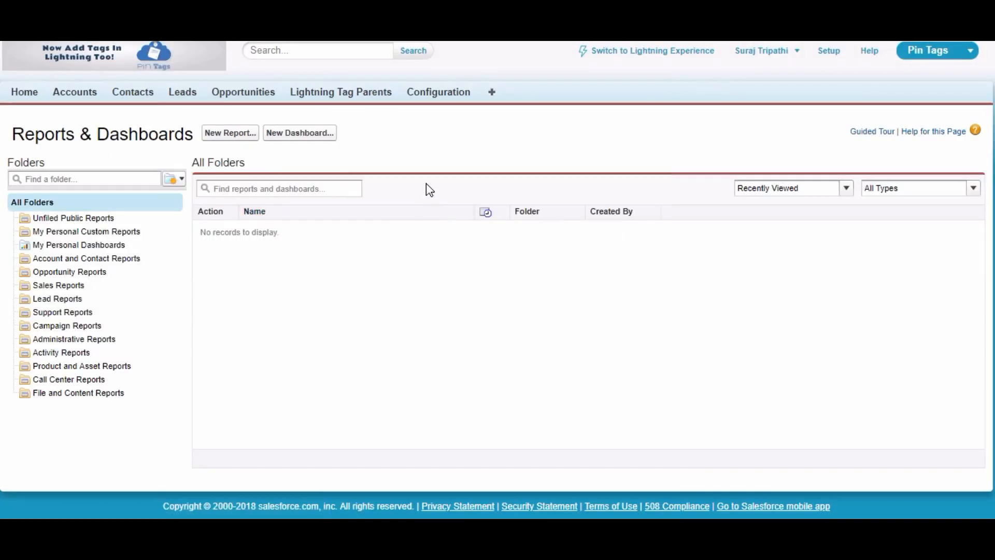
# Step: Create a new report using the Lightning Tags report type from Other Reports
pyautogui.click(226, 134)
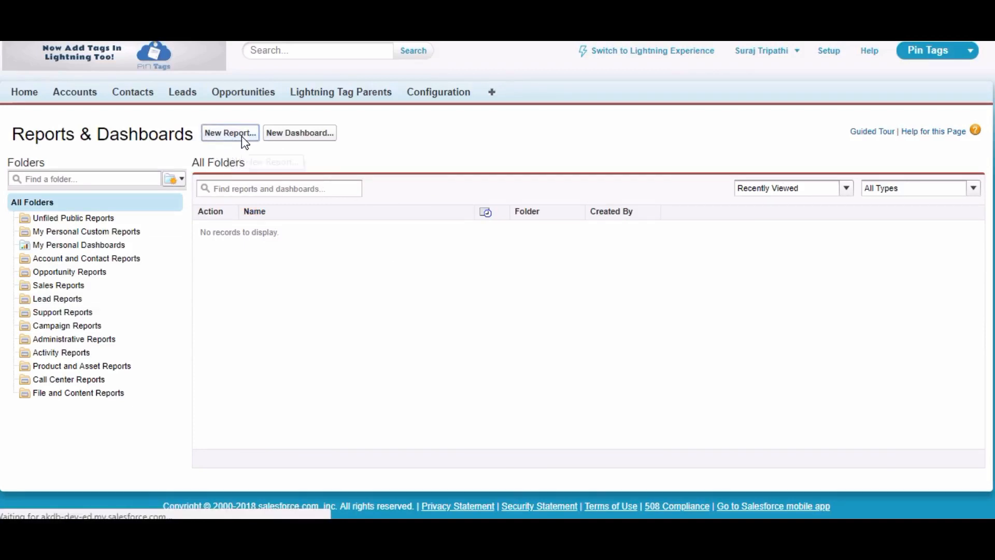
pyautogui.scroll(-1, 548, 191)
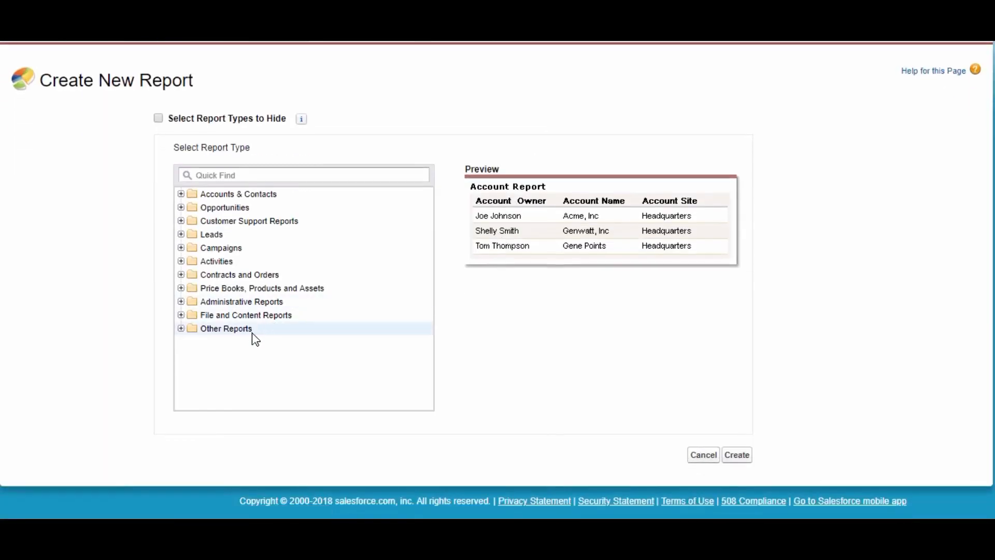
pyautogui.click(181, 328)
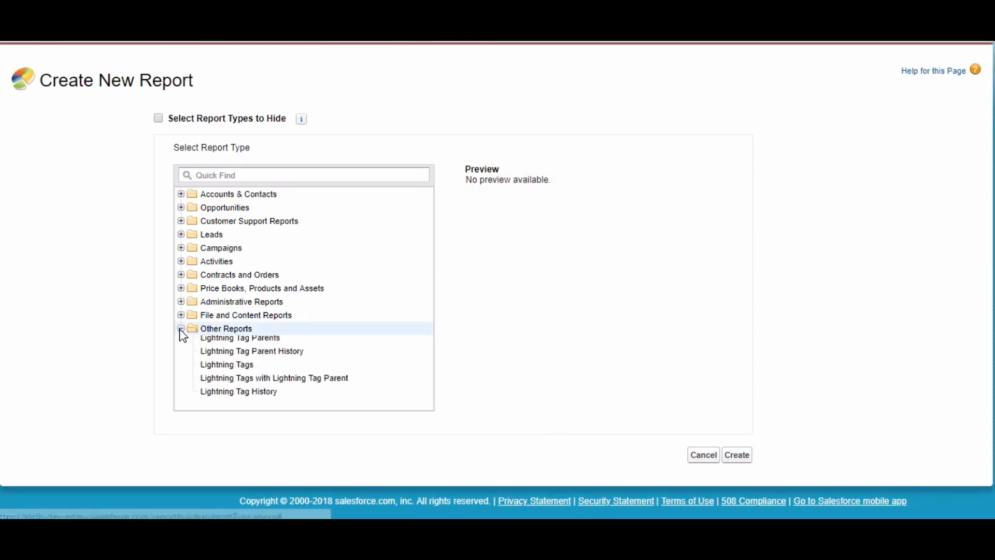
pyautogui.click(231, 370)
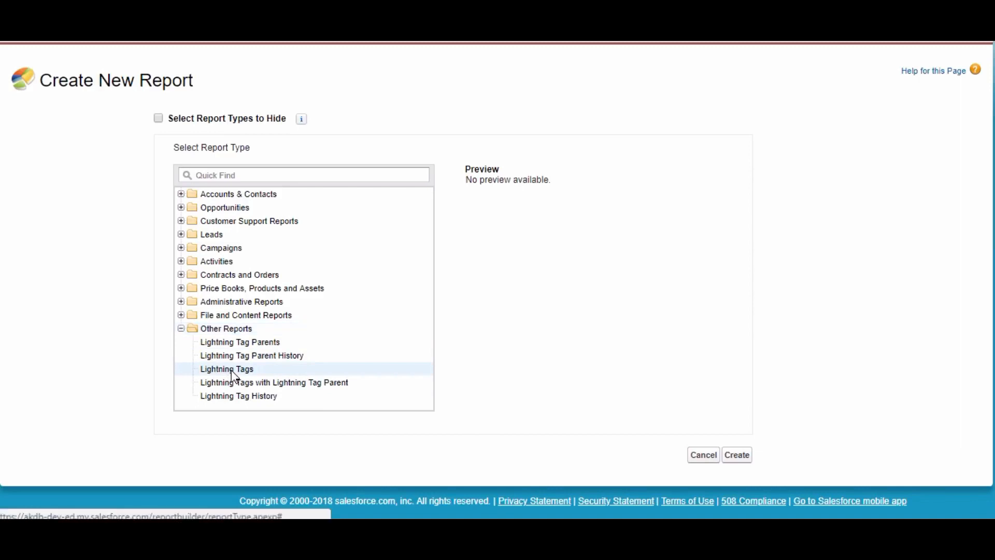
pyautogui.click(739, 455)
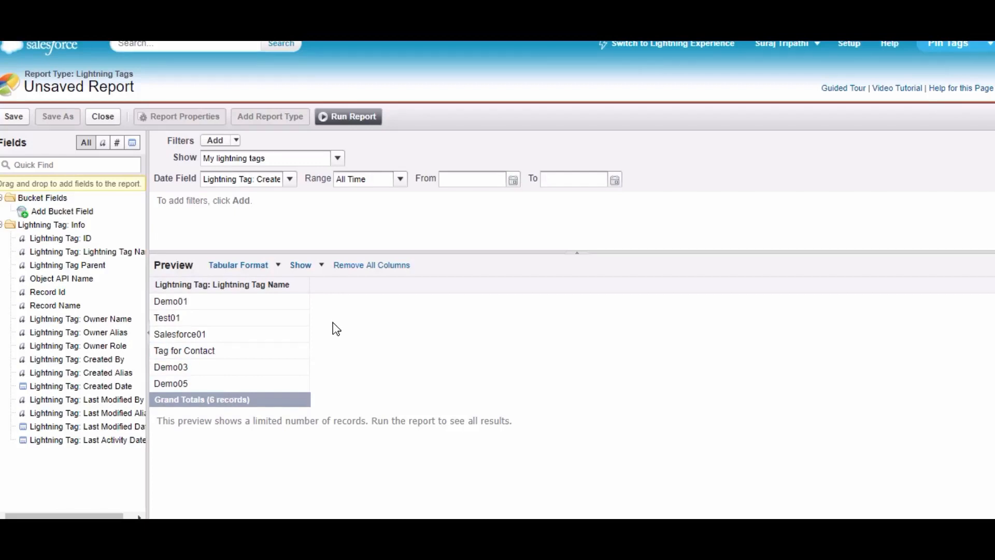
# Step: Set the report to Matrix format, grouping columns by Object API Name and Record Id and rows by Record Name
pyautogui.click(261, 266)
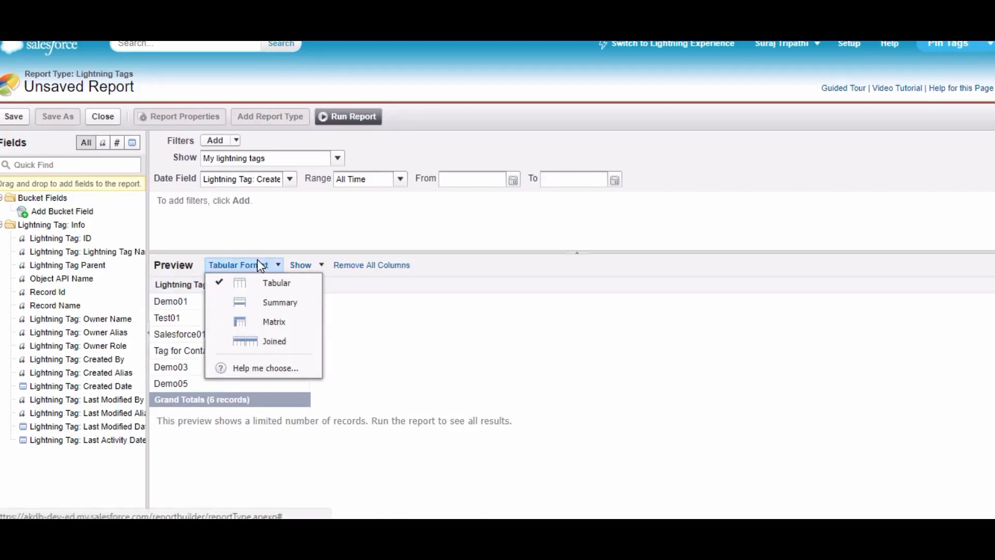
pyautogui.click(274, 323)
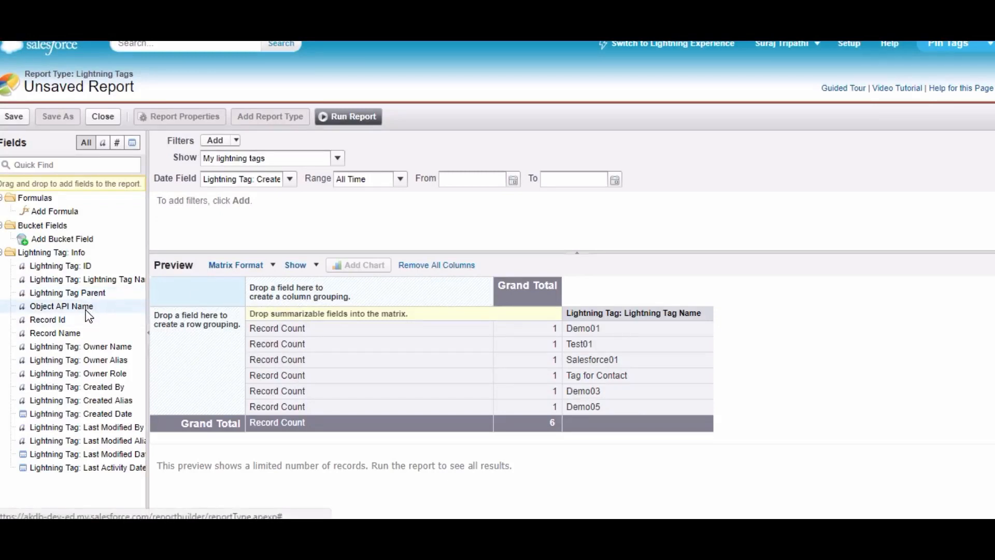
pyautogui.moveTo(87, 311); pyautogui.dragTo(269, 287)
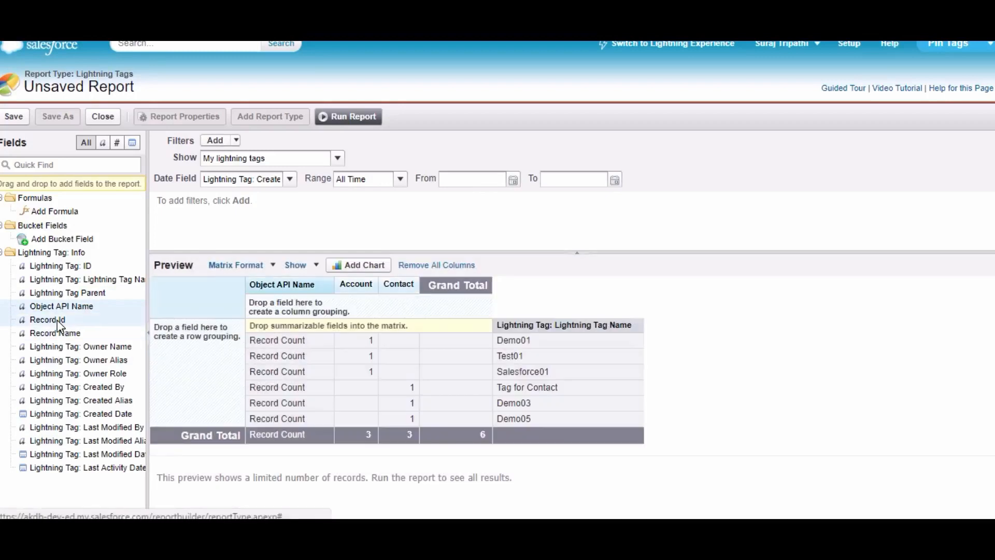
pyautogui.moveTo(57, 319); pyautogui.dragTo(256, 299)
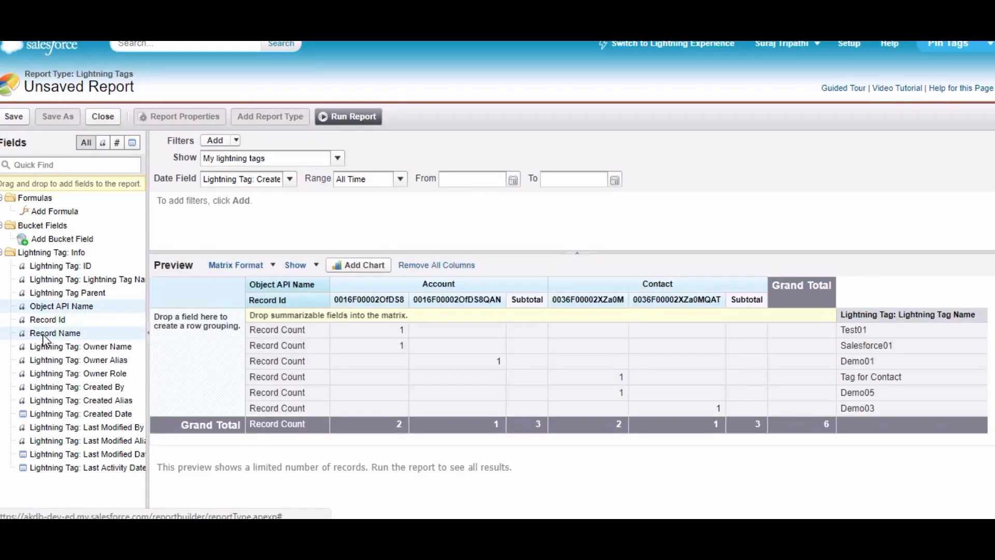
pyautogui.moveTo(43, 336); pyautogui.dragTo(191, 332)
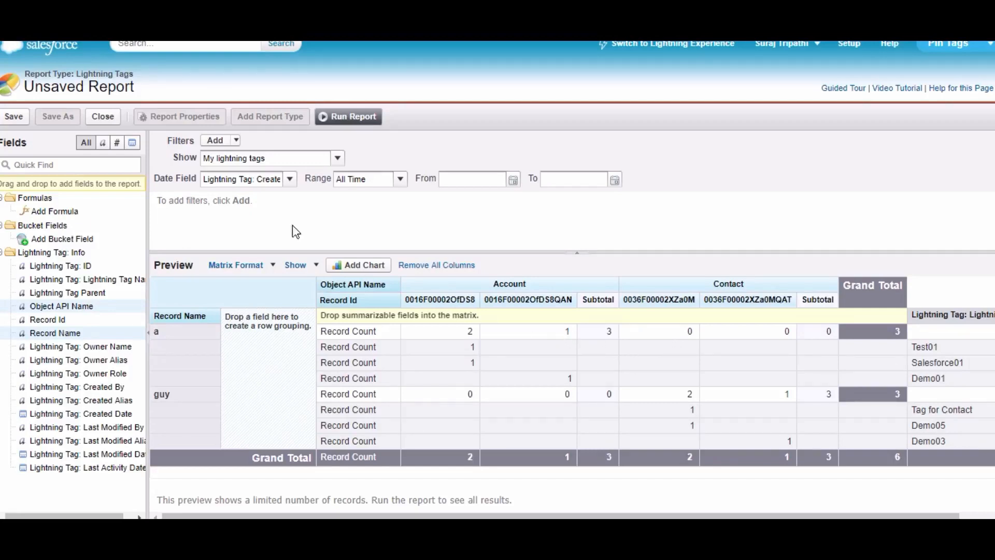
# Step: Add a report filter where Object API Name equals Account
pyautogui.click(214, 141)
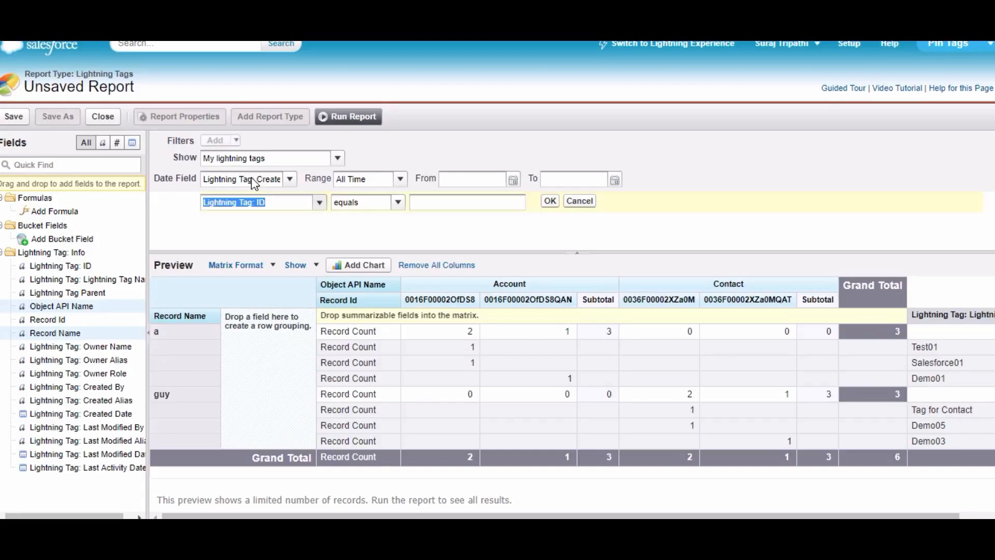
pyautogui.click(319, 202)
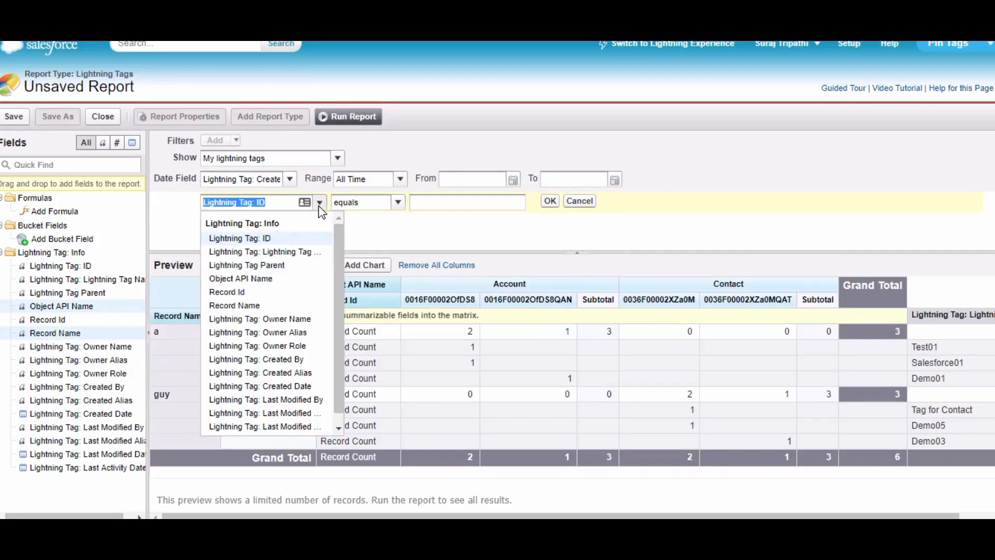
pyautogui.click(284, 280)
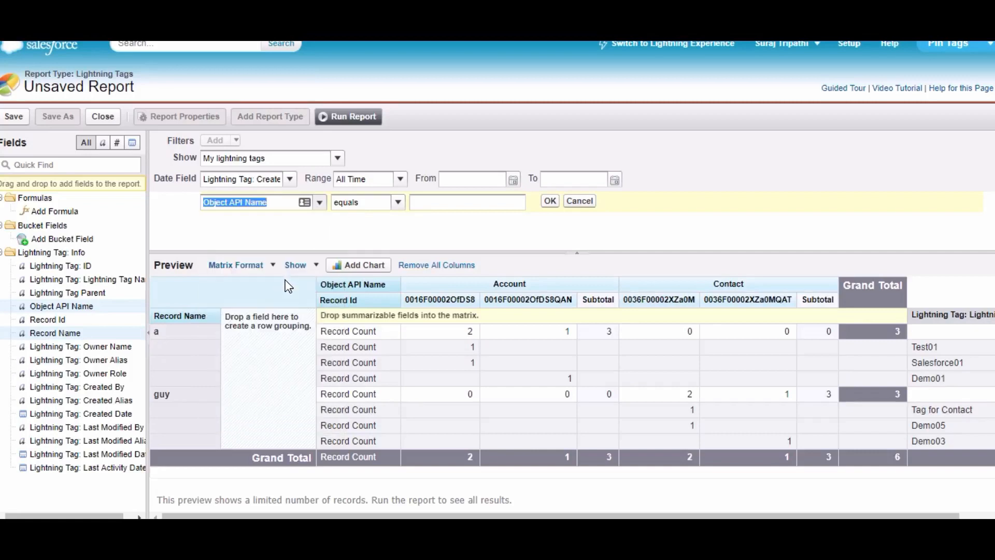
pyautogui.click(441, 203)
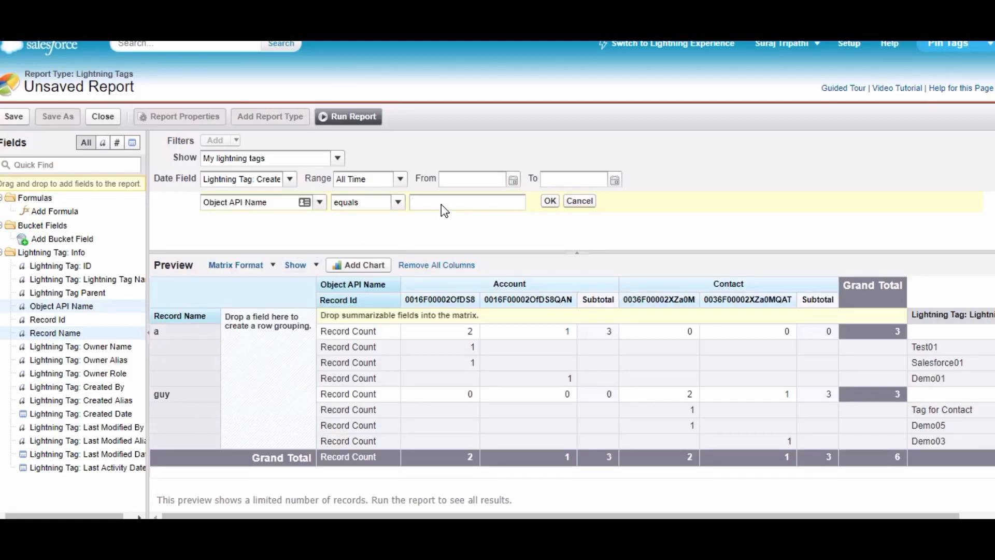
pyautogui.write('Account')
pyautogui.click(550, 202)
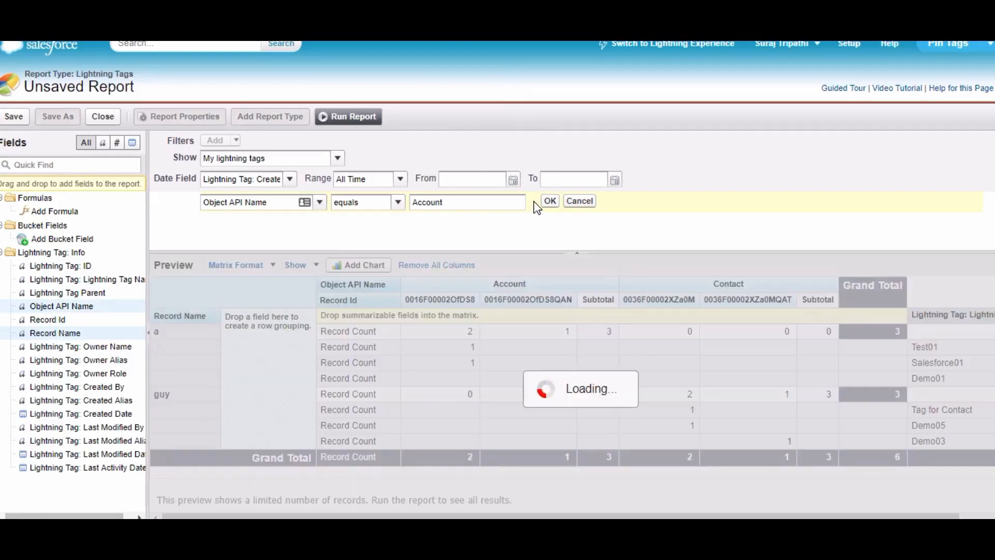